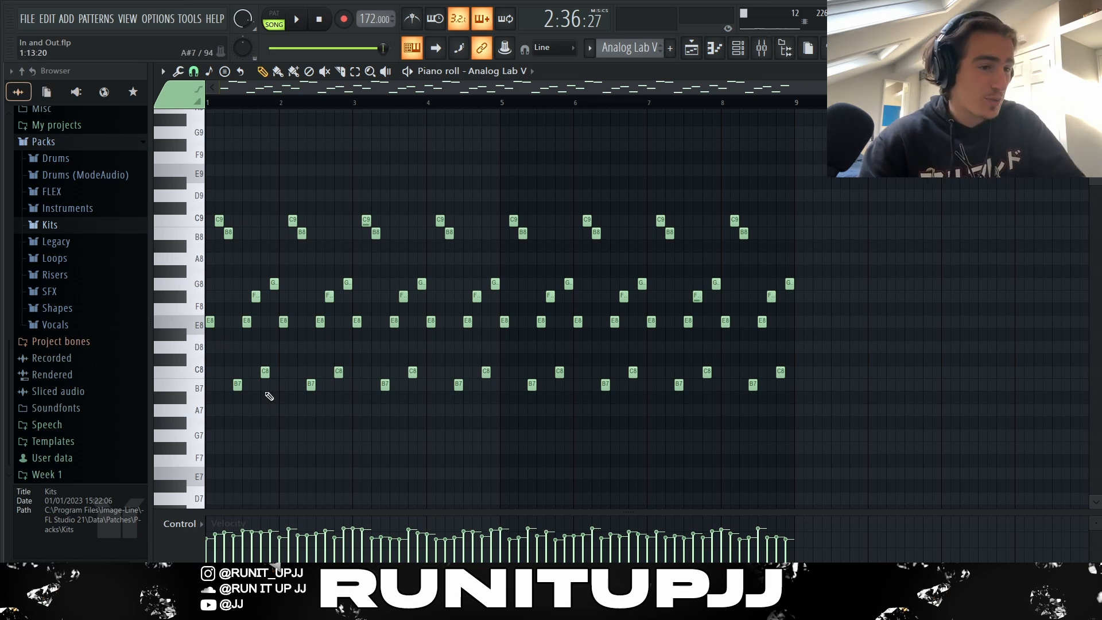
Highlight the first bar's notes in the Analog Lab V melody, first all together and then individually and in small groups.
left_click_drag(283, 405, 194, 188)
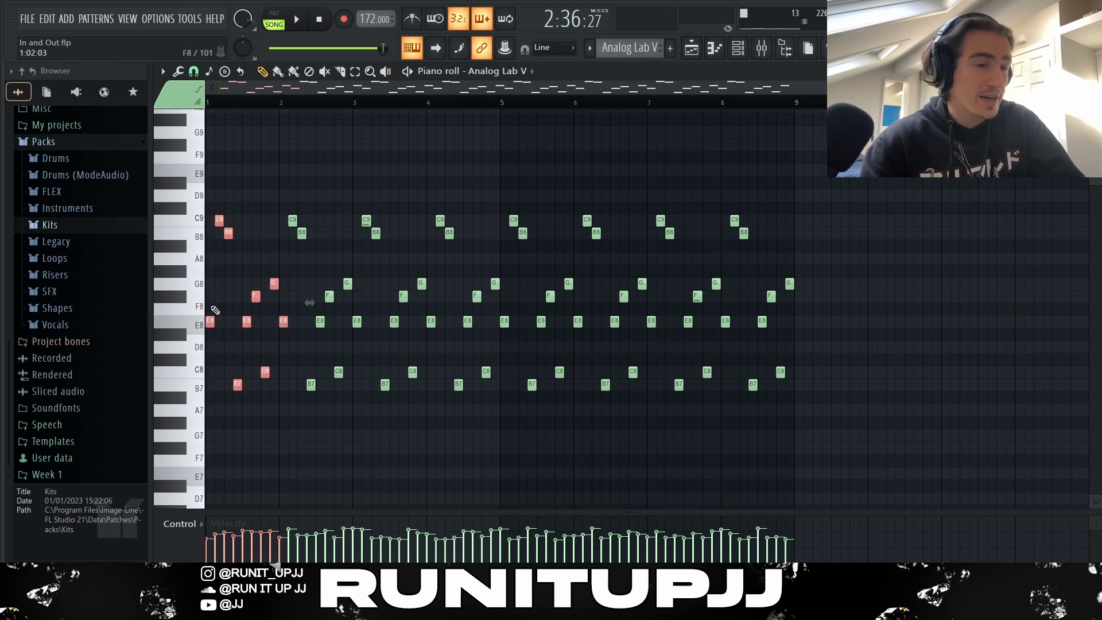
left_click(217, 324, "ctrl")
left_click_drag(218, 324, 228, 217)
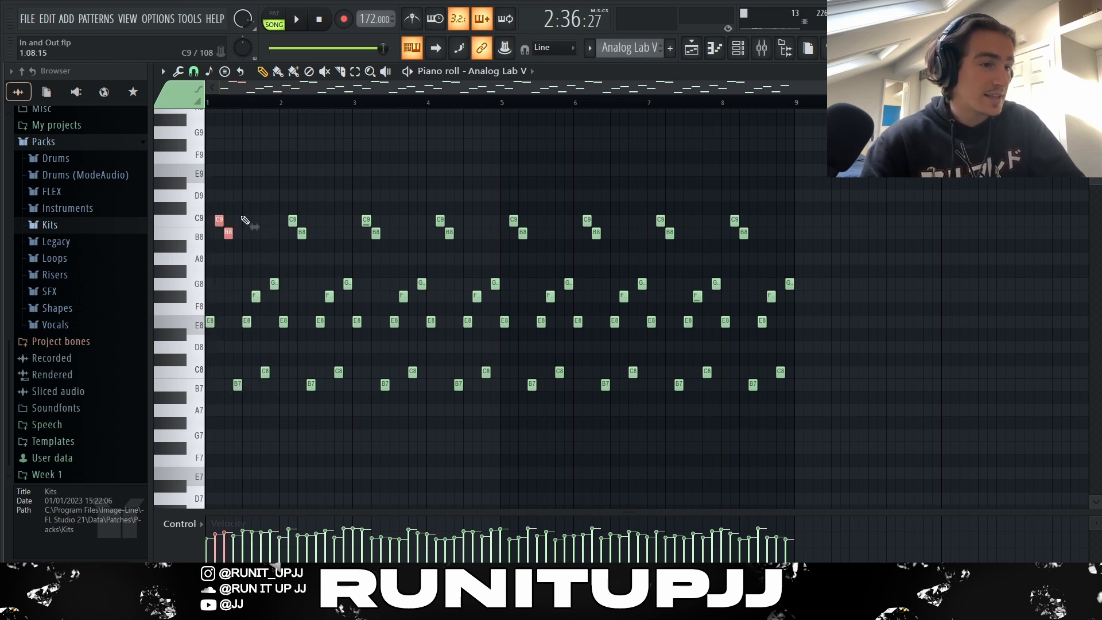
left_click(238, 385)
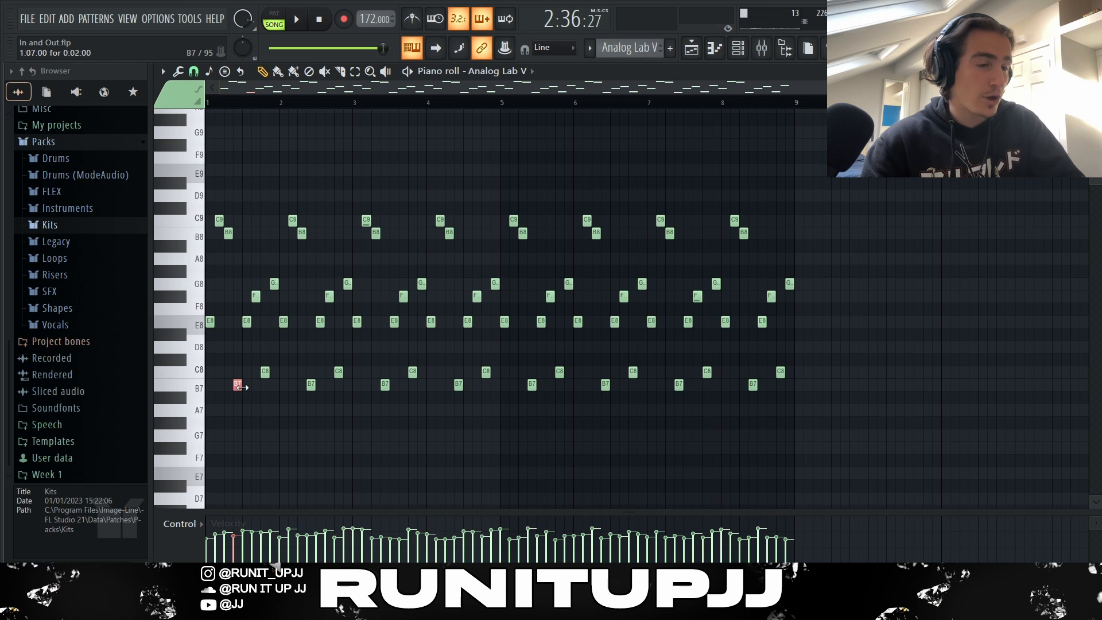
left_click(247, 322, "ctrl")
left_click(256, 297, "ctrl")
left_click(265, 373, "ctrl+shift")
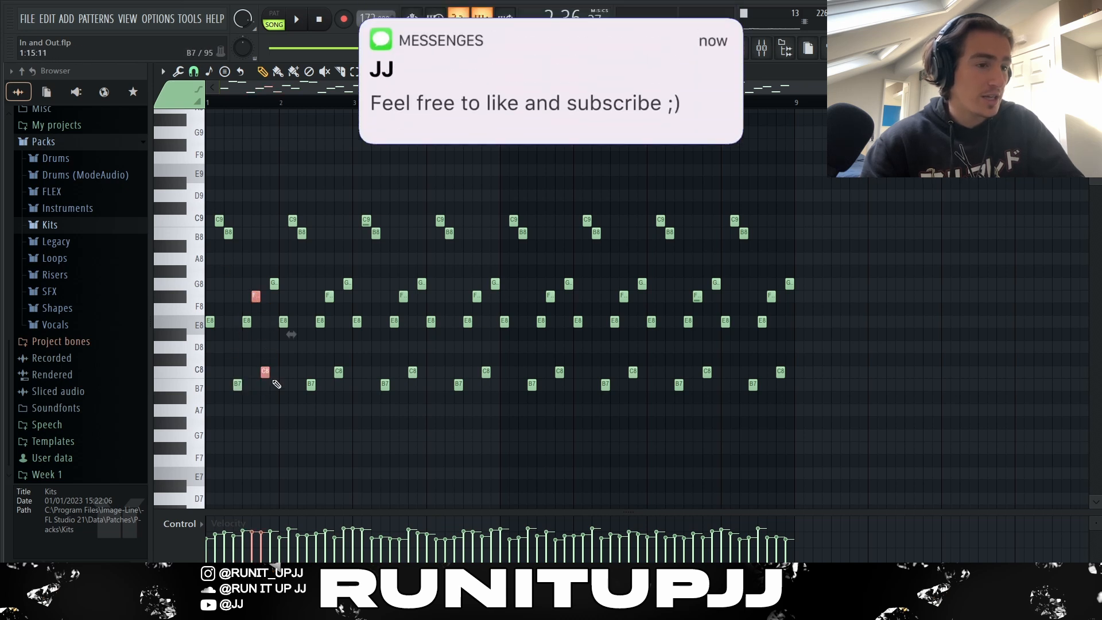
left_click(219, 224, "ctrl")
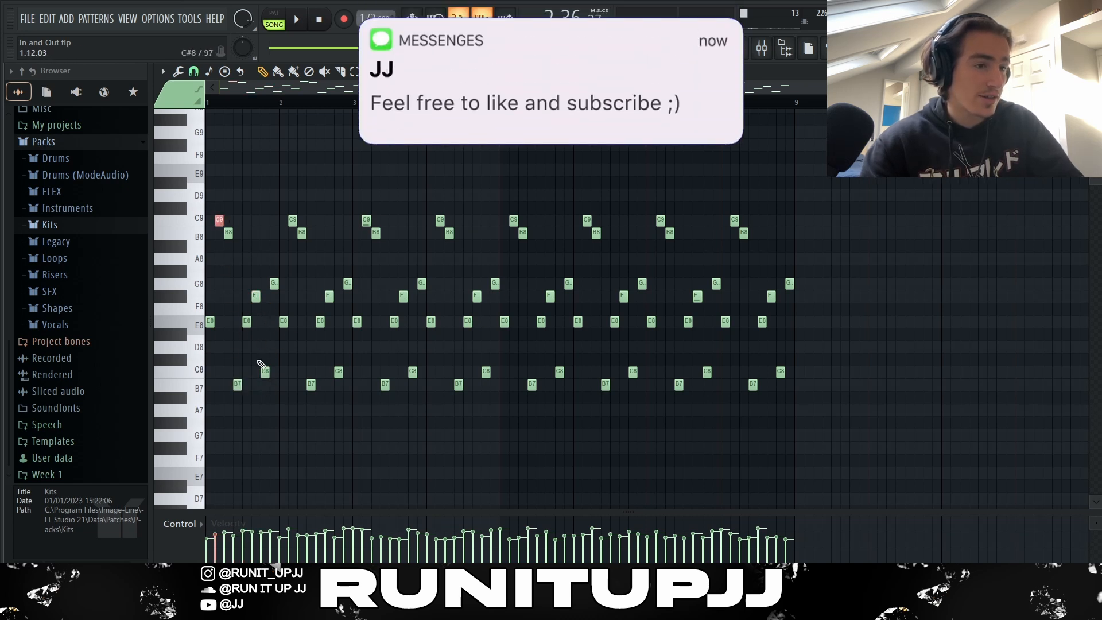
left_click(263, 370, "ctrl")
left_click(256, 297, "ctrl")
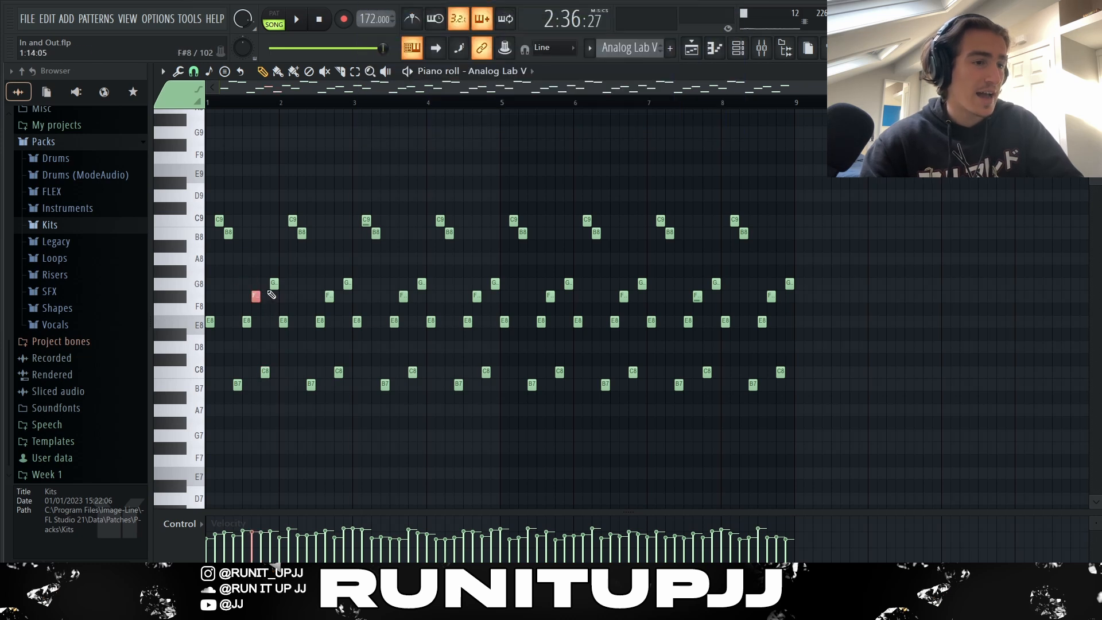
left_click(274, 283, "ctrl")
Highlight the second bar's repeat and then the whole Analog Lab V melody, and clear the selection.
left_click_drag(353, 402, 244, 197)
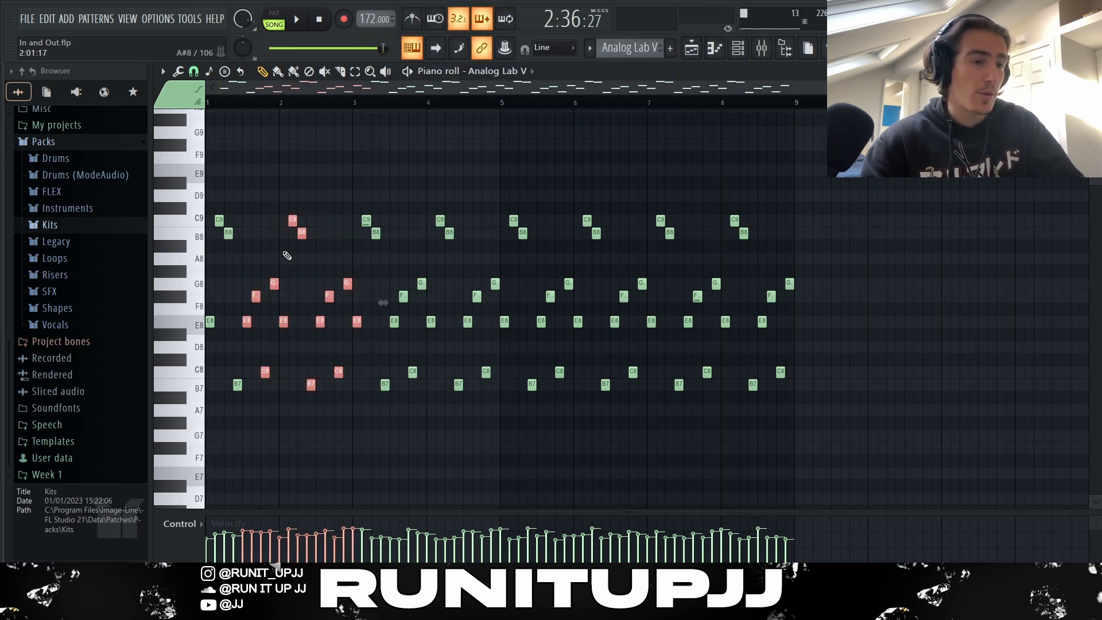
left_click_drag(947, 438, 204, 158)
left_click(725, 442, "ctrl")
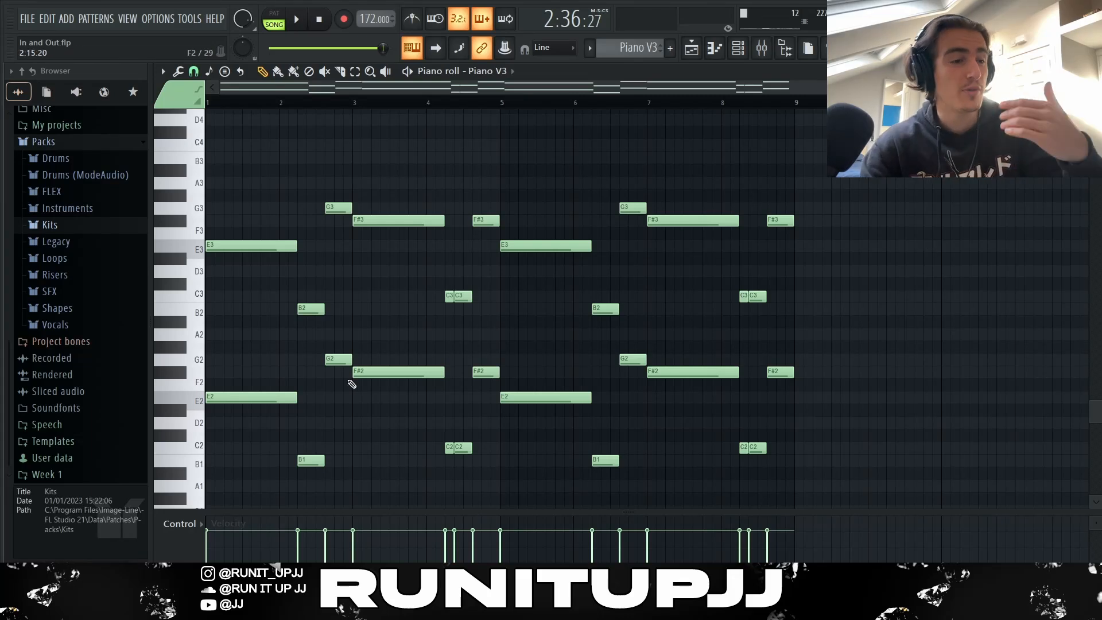
Highlight the lower-octave Piano V3 notes in sequence, from G2 and F#2 through the C2 pair to the next E2.
left_click_drag(328, 405, 324, 432)
left_click_drag(348, 387, 330, 346)
left_click(409, 370, "ctrl")
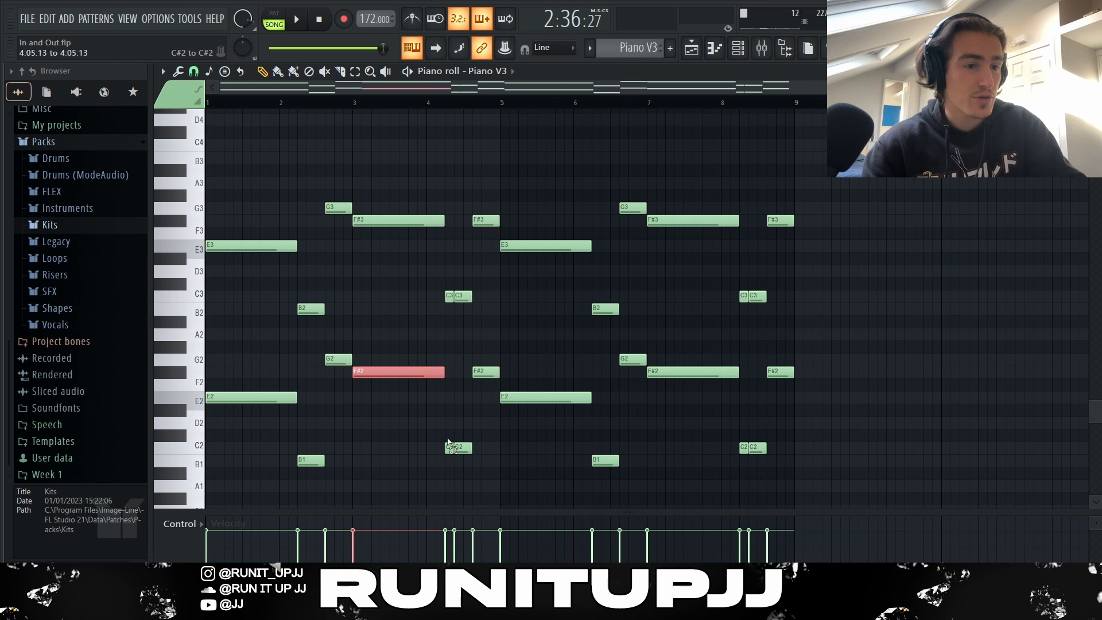
left_click_drag(448, 441, 472, 456)
left_click_drag(474, 400, 501, 351)
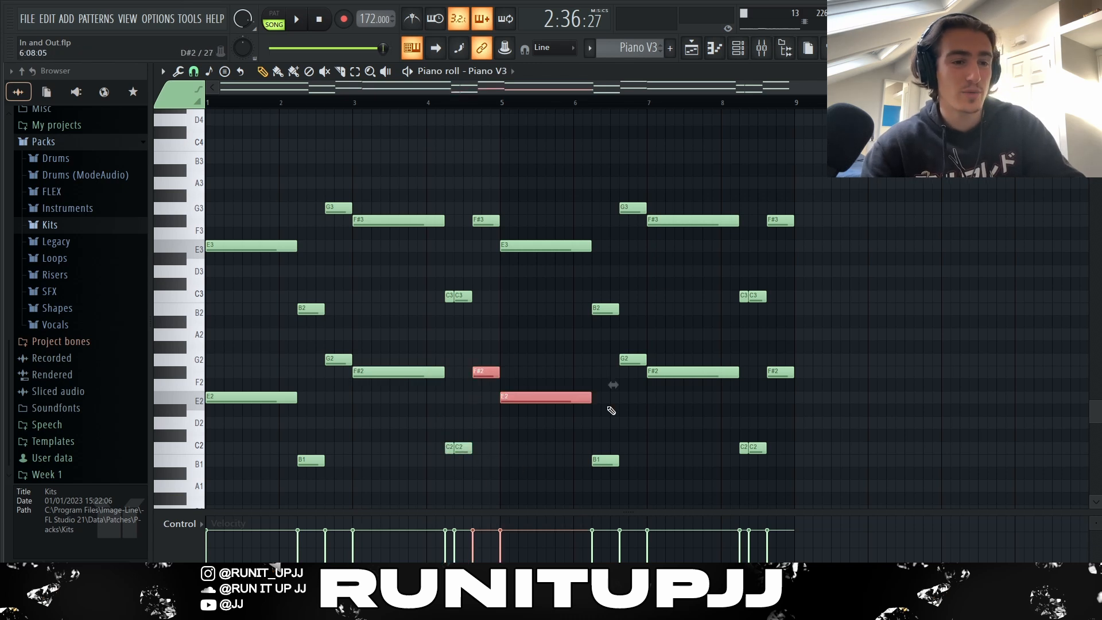
Highlight the lower and upper octave rows of the Piano V3 pattern in turn, and open ValhallaVintageVerb on mixer Insert 2.
left_click_drag(853, 491, 192, 333)
left_click_drag(818, 319, 192, 186)
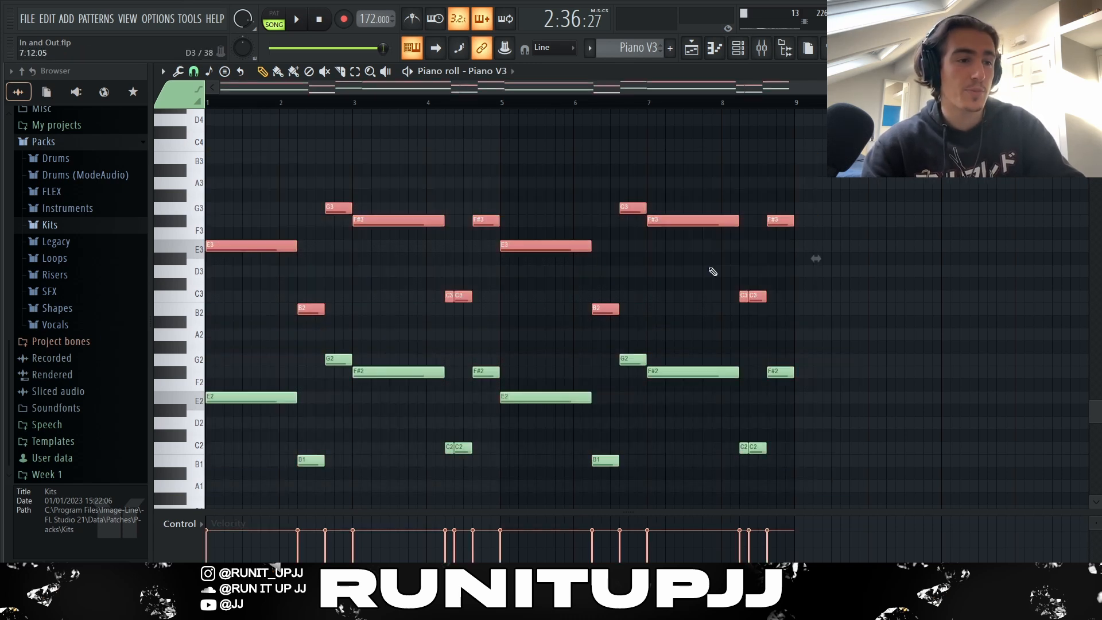
left_click(824, 278)
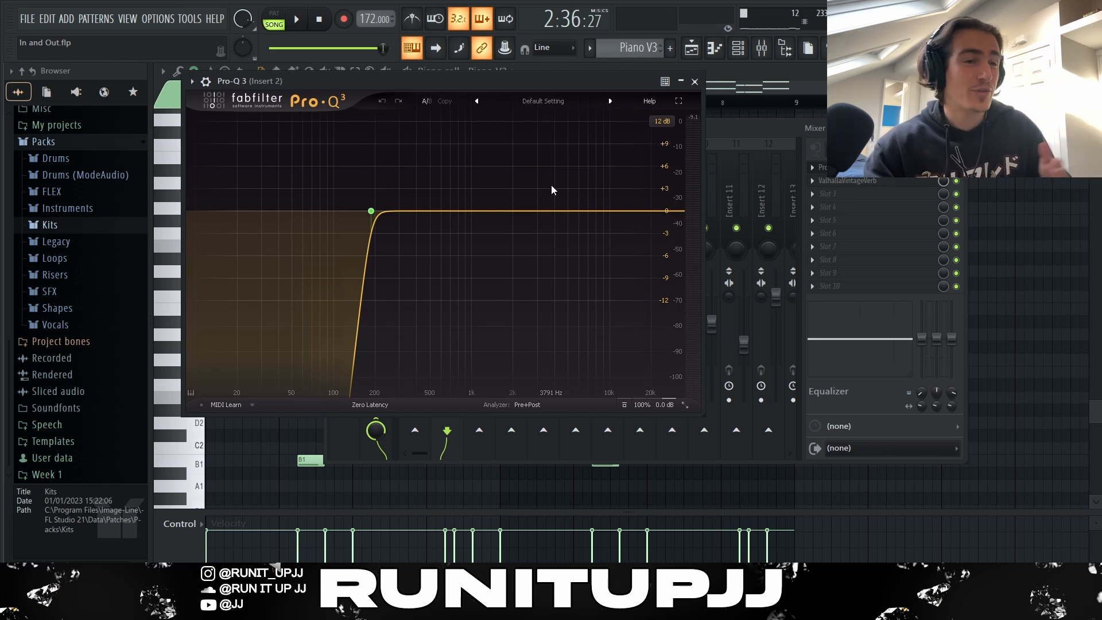
left_click(842, 181)
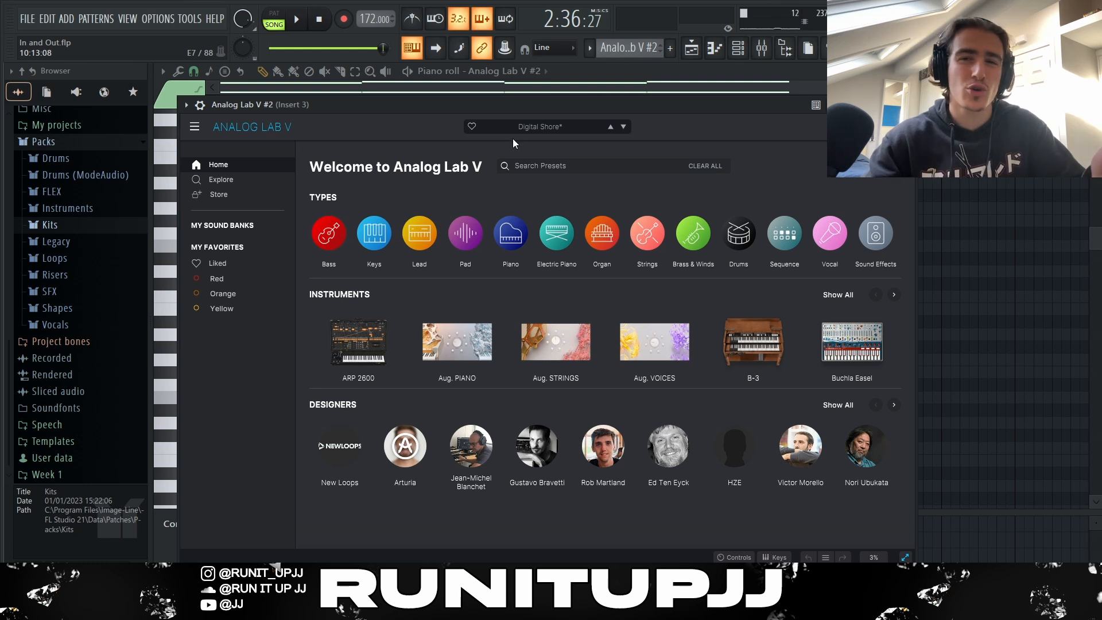
Close the Analog Lab V #2 plugin window, highlight the sustained notes in its pattern's first four bars, and clear the selection.
left_click(906, 104)
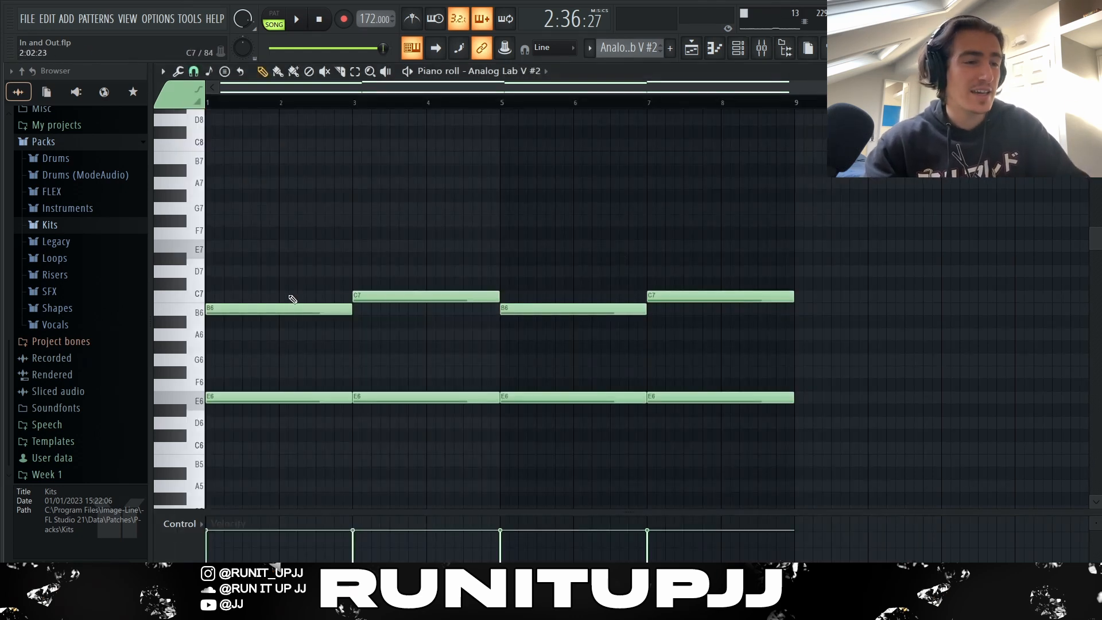
left_click_drag(278, 291, 725, 441)
left_click(313, 310, "ctrl")
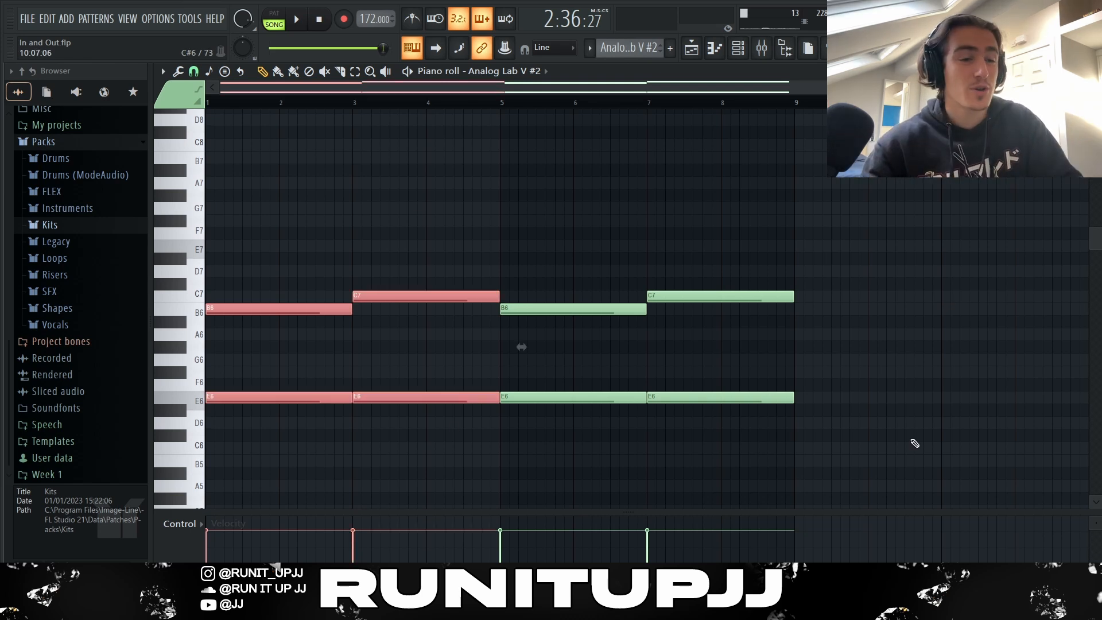
left_click(995, 456, "ctrl")
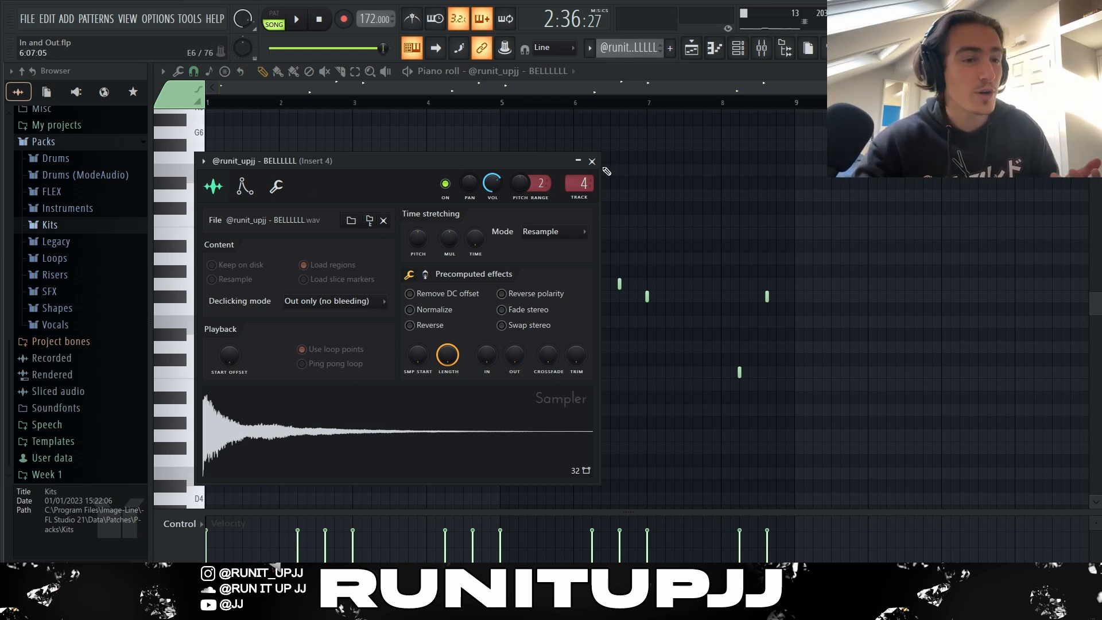
Close the BELLLLLL sampler, highlight its opening notes and the repeated phrase from bar 5 onward, and clear the selection.
left_click(592, 161)
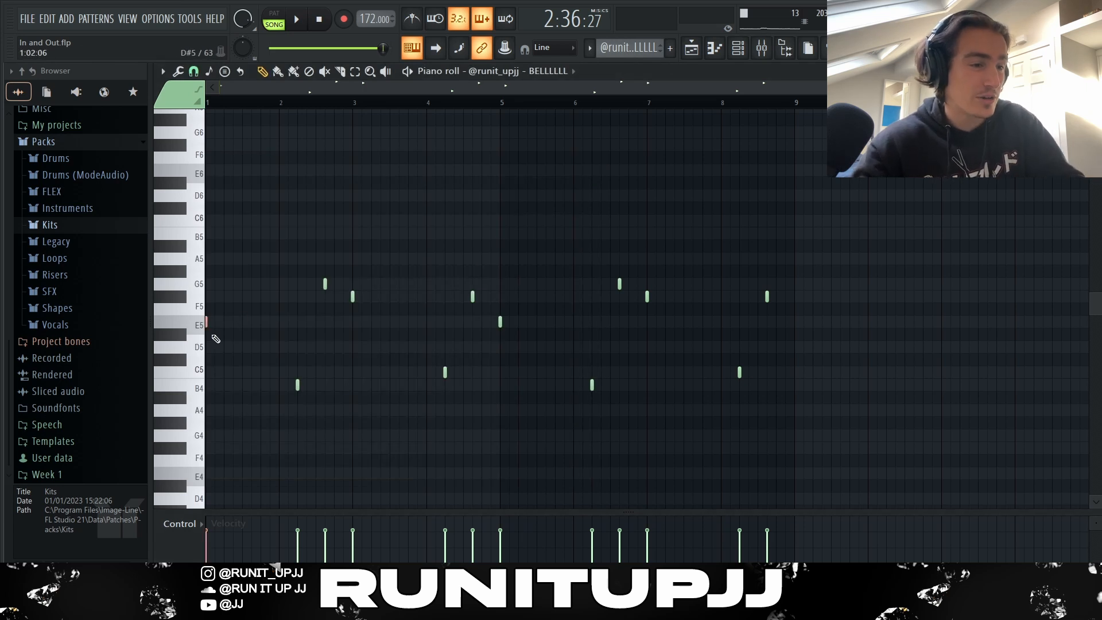
left_click_drag(289, 259, 373, 299)
left_click(396, 346, "ctrl")
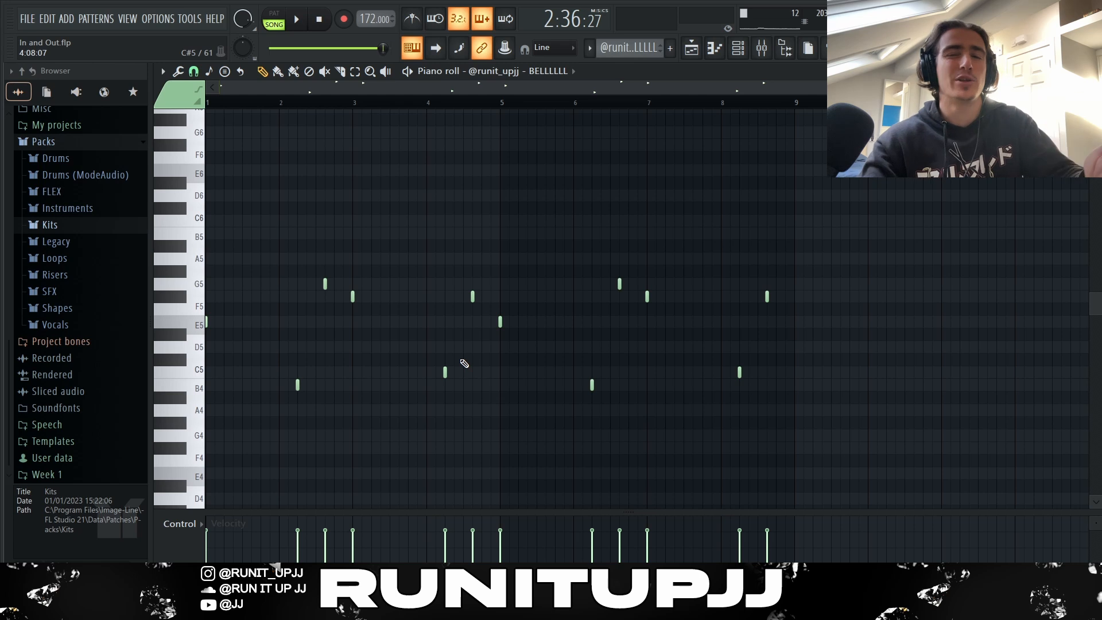
left_click_drag(893, 463, 494, 217)
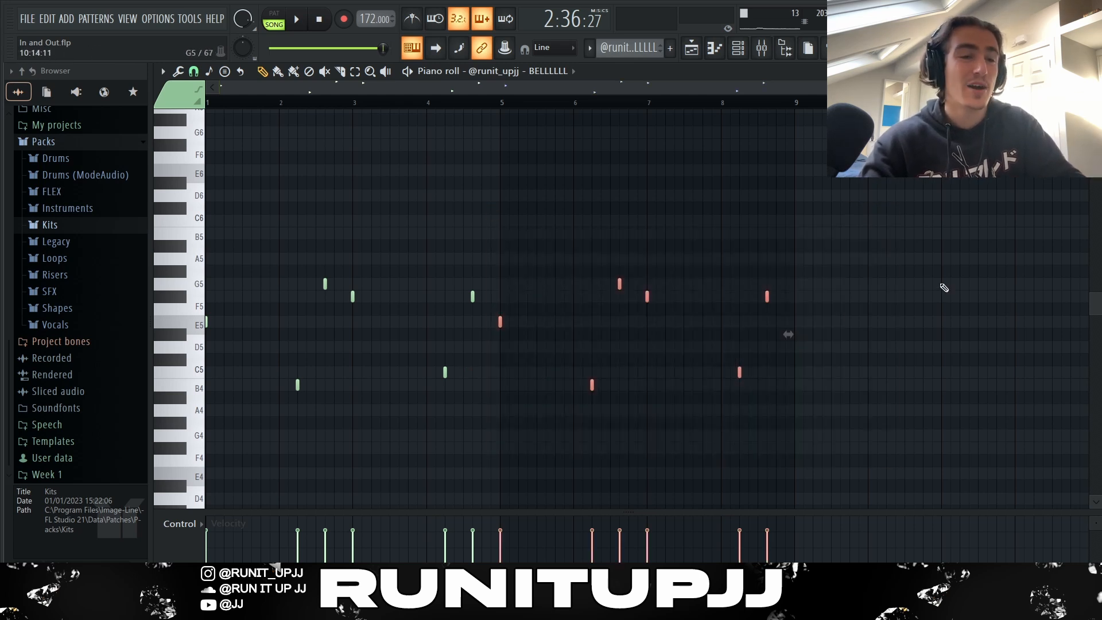
left_click(1030, 298)
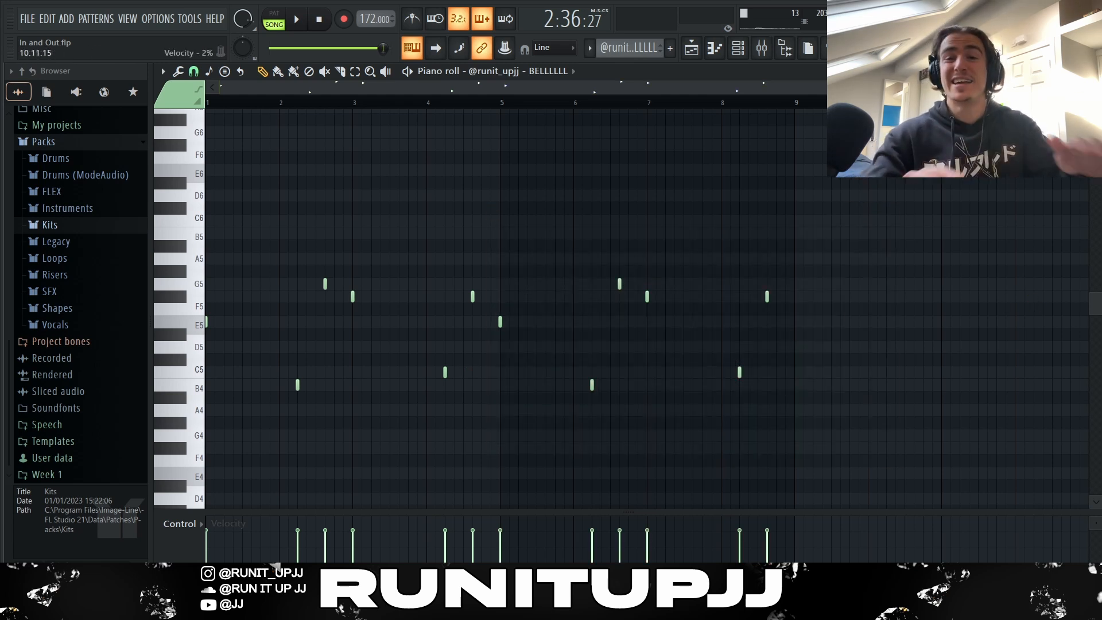
Show the bell's mixer effects on Insert 4, opening ValhallaVintageVerb alongside Pro-Q 3, and return to the playlist.
key("F9")
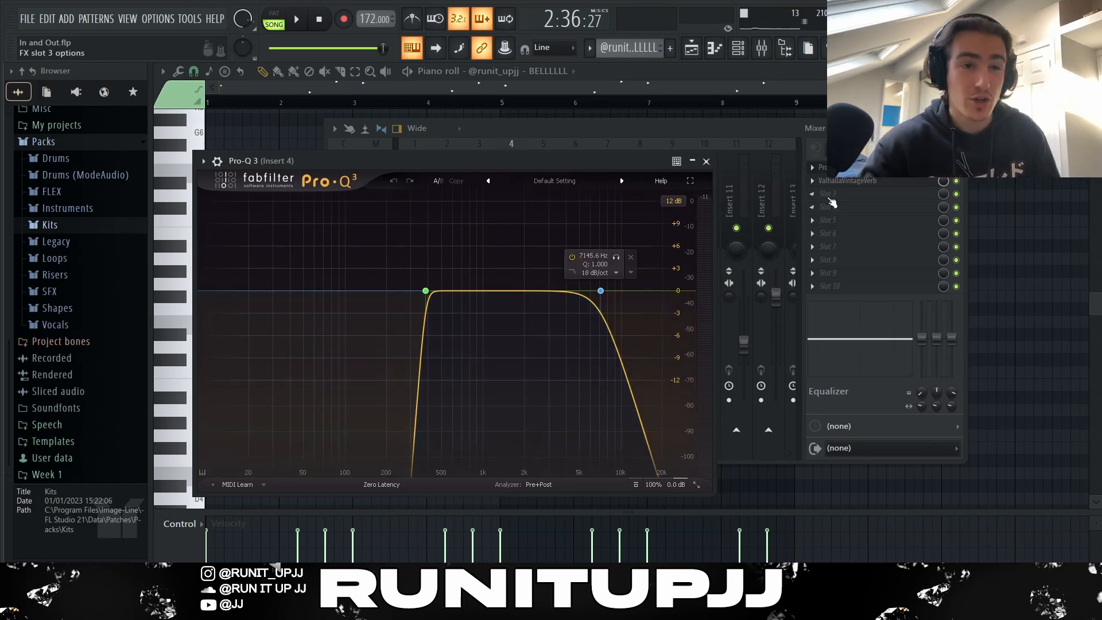
left_click(838, 181)
key("F5")
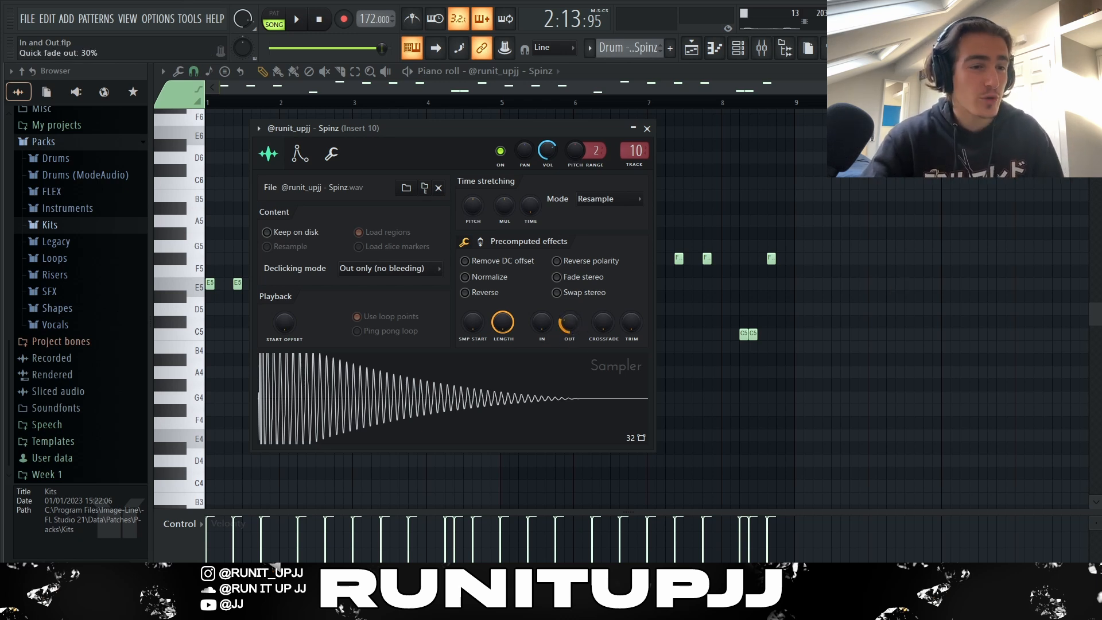
Examine the Spinz sampler and highlight sections of its bass pattern, and select all notes in the BOWWW pattern.
left_click(488, 243)
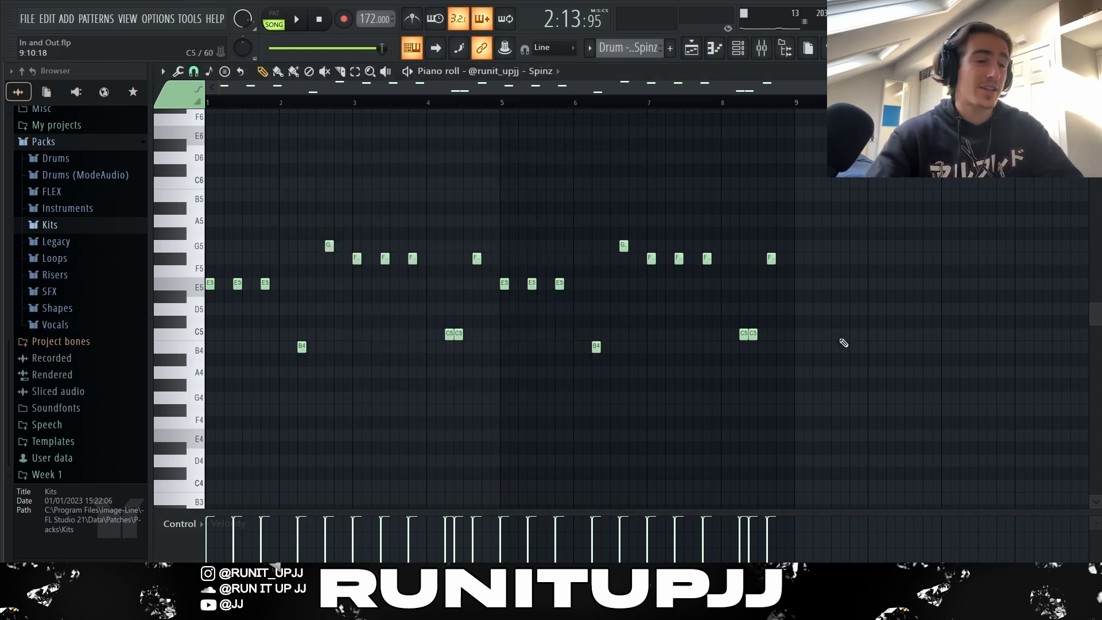
left_click_drag(430, 410, 198, 259)
left_click_drag(634, 379, 205, 240)
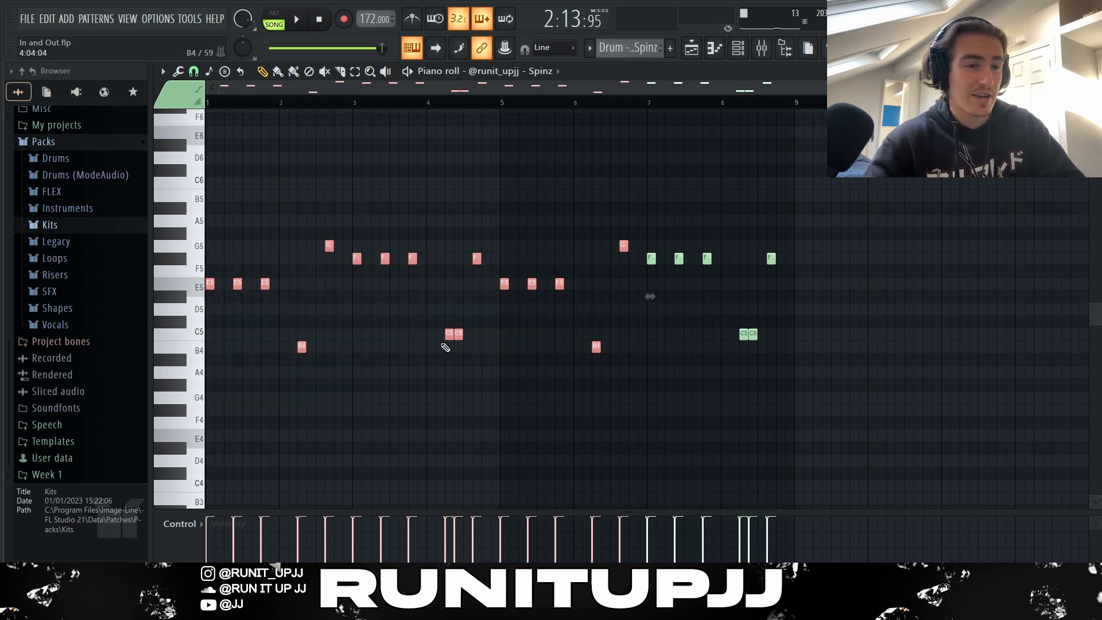
left_click_drag(872, 390, 499, 202)
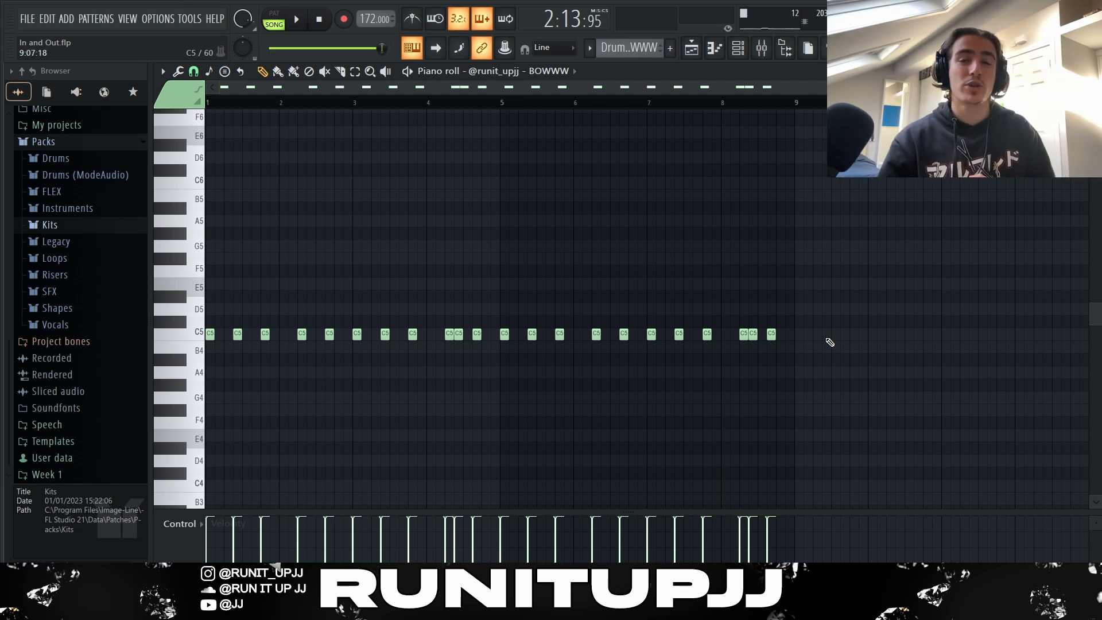
key("ctrl+a")
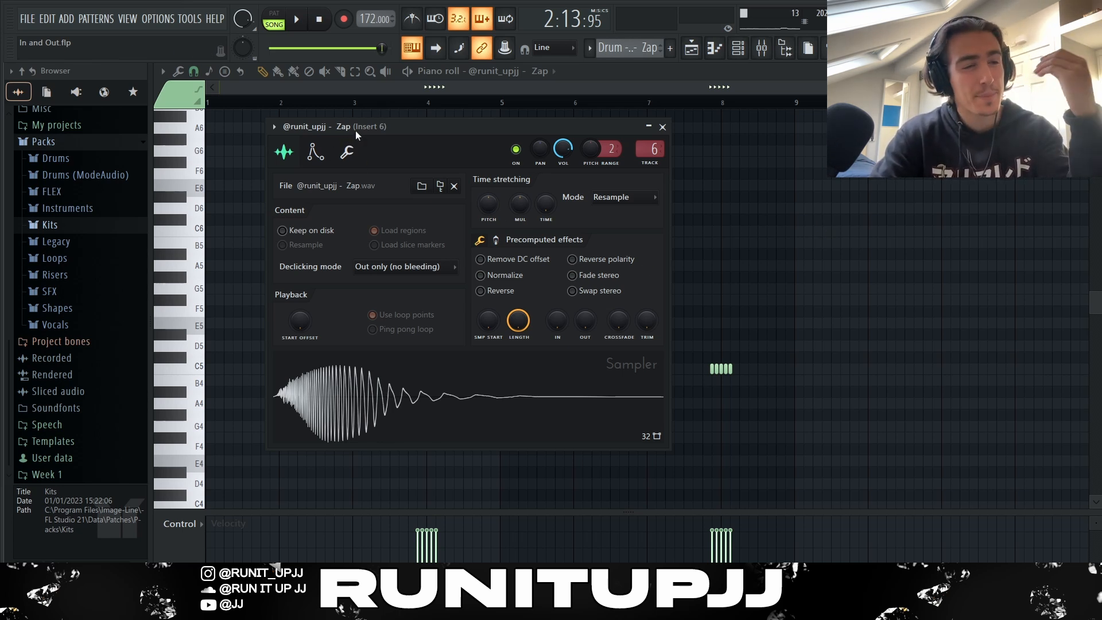
Close the Zap sampler and highlight its two five-note rolls, before bar 4 and before bar 8.
key("Escape")
left_click_drag(380, 368, 449, 388)
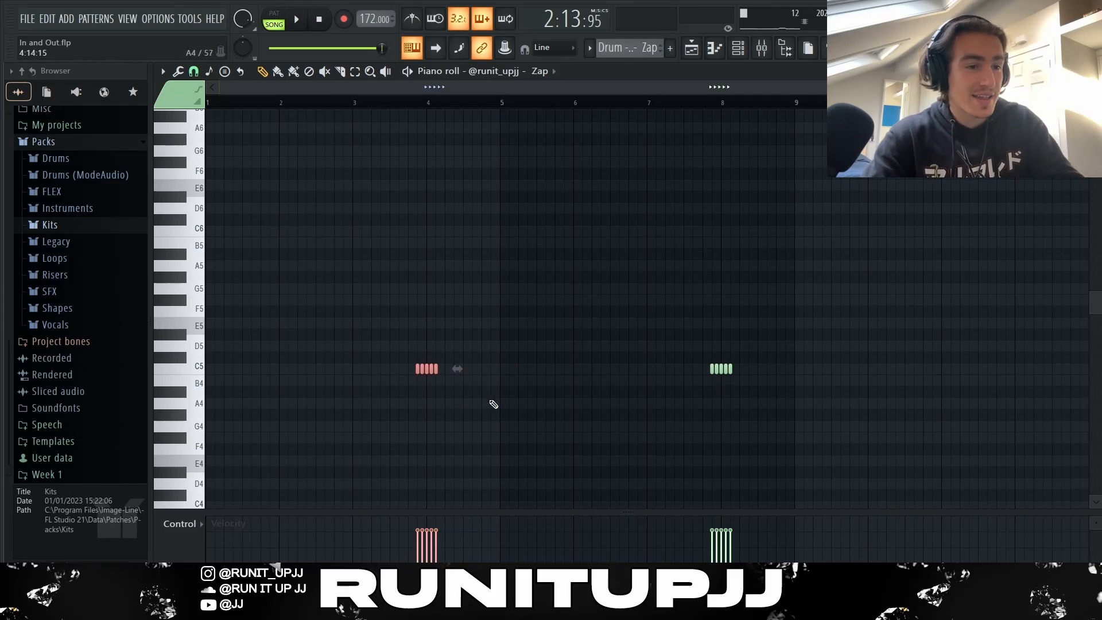
left_click_drag(707, 360, 772, 402)
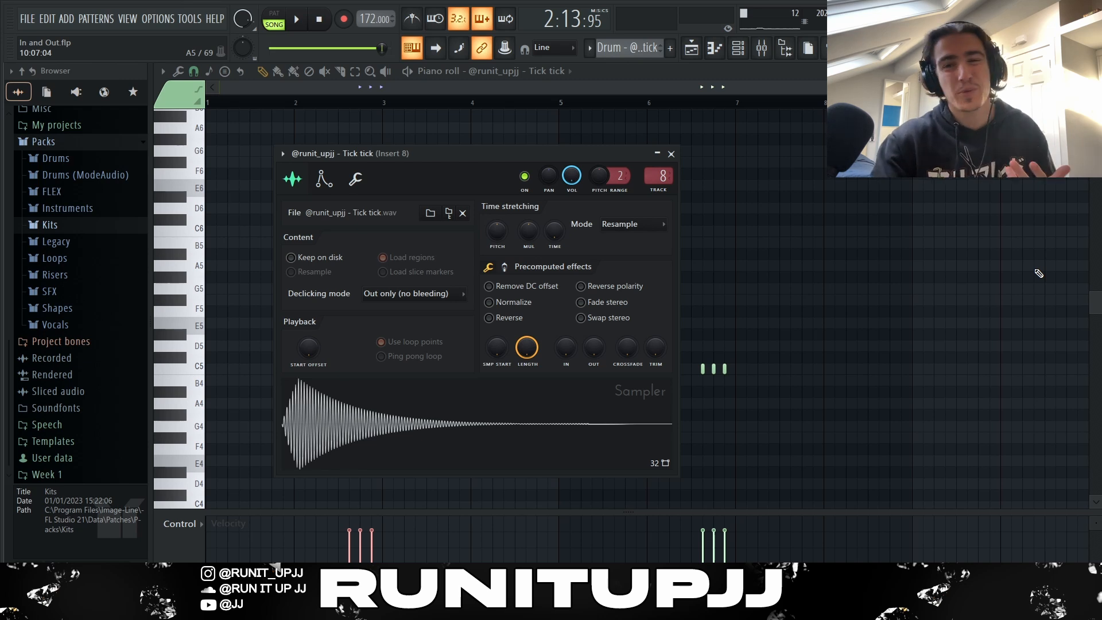
Close the Tick tick sampler window and examine its note pattern across the first four bars.
left_click(671, 154)
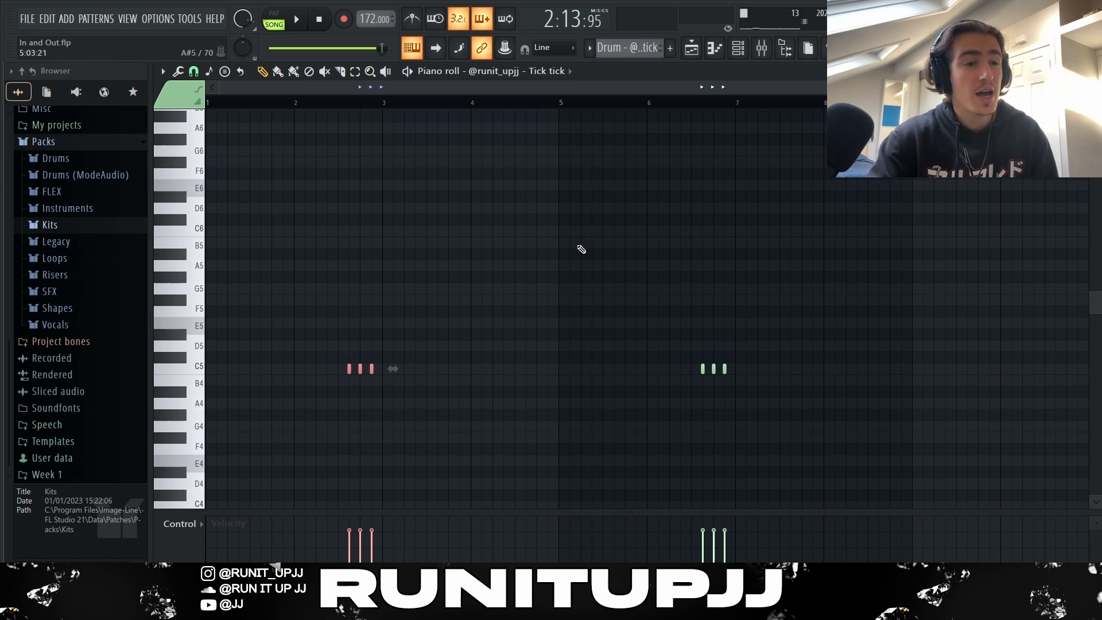
left_click_drag(563, 103, 88, 167)
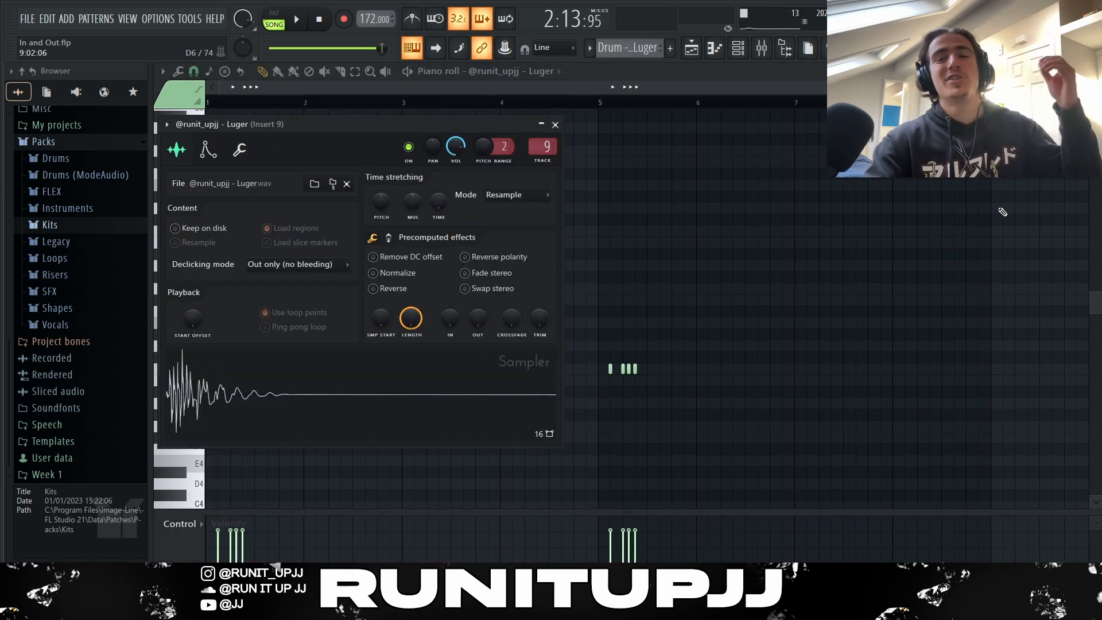
Close the Luger sampler, highlight its note groups in bars 1 and 5, and open the playlist arrangement.
left_click(555, 124)
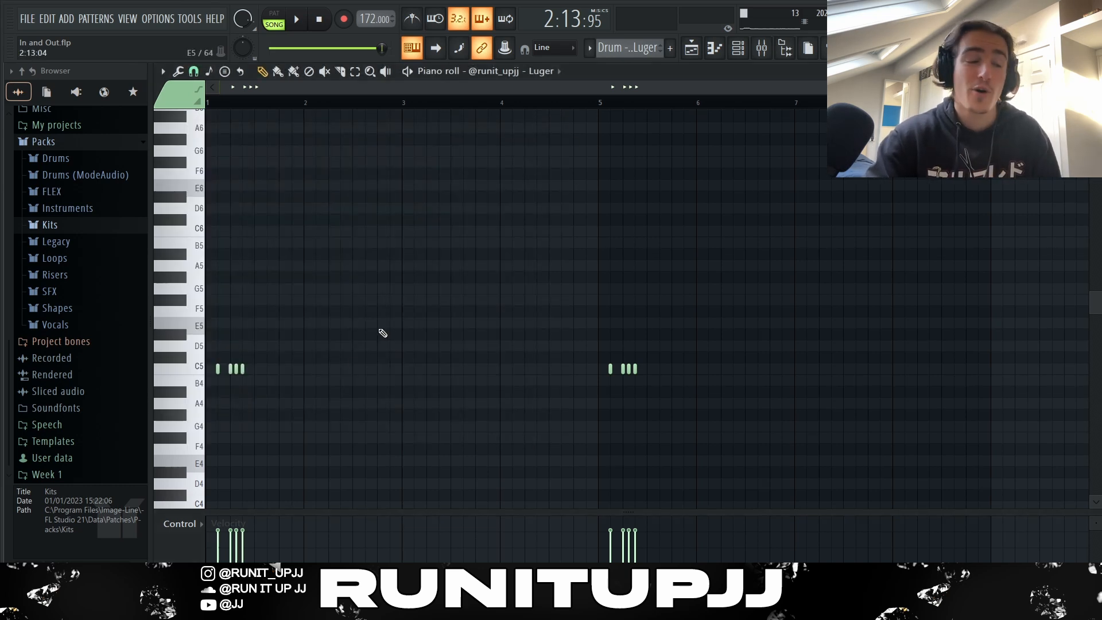
left_click_drag(213, 376, 250, 363)
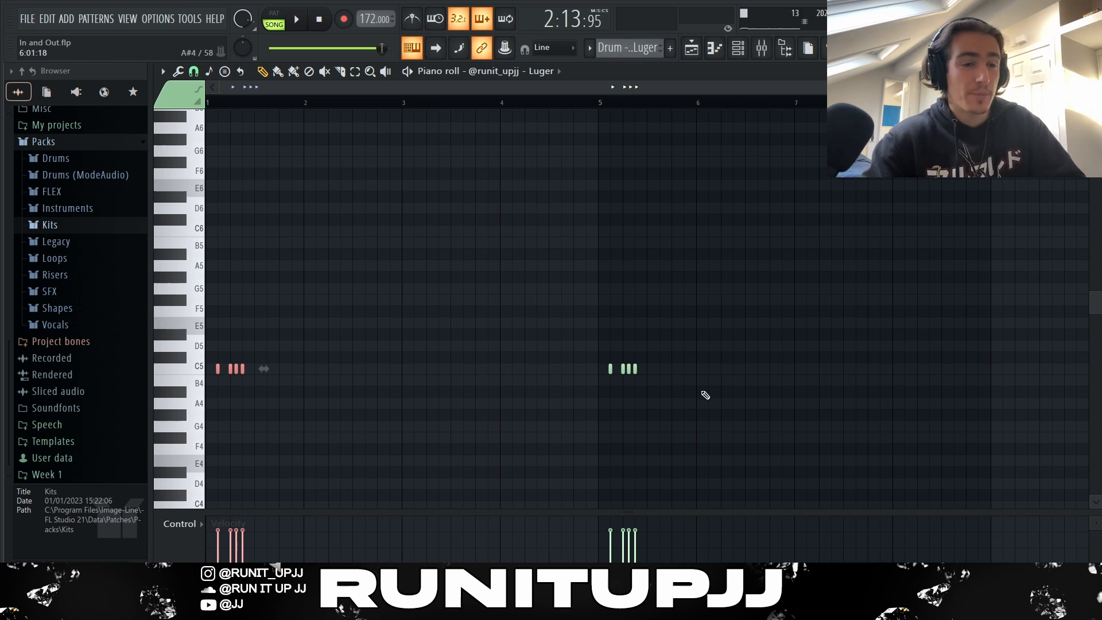
left_click_drag(706, 395, 570, 368)
key("F5")
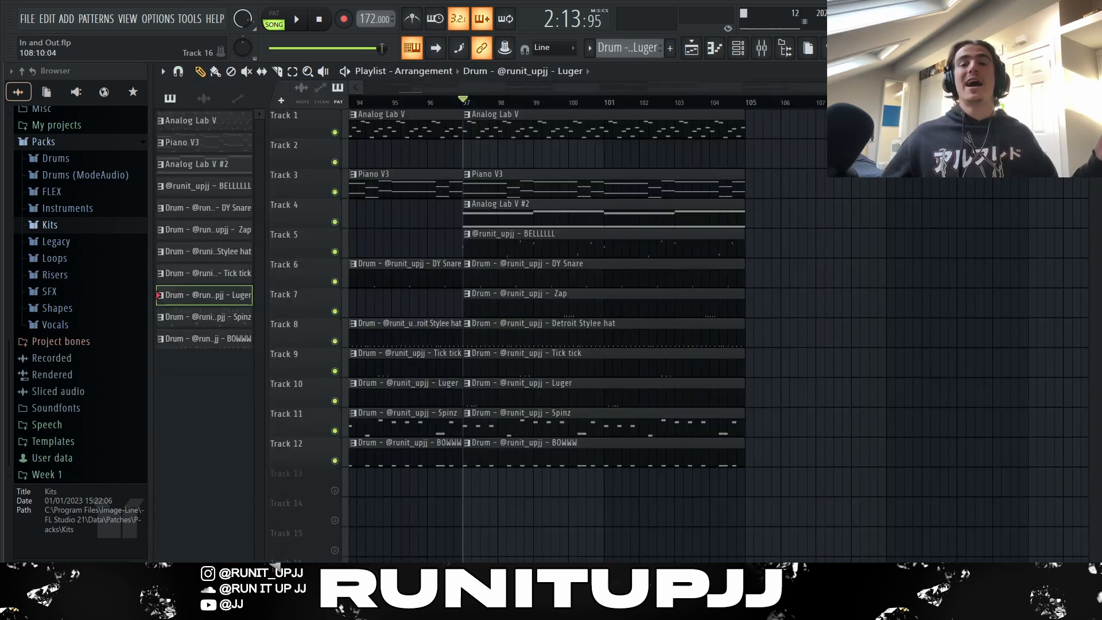